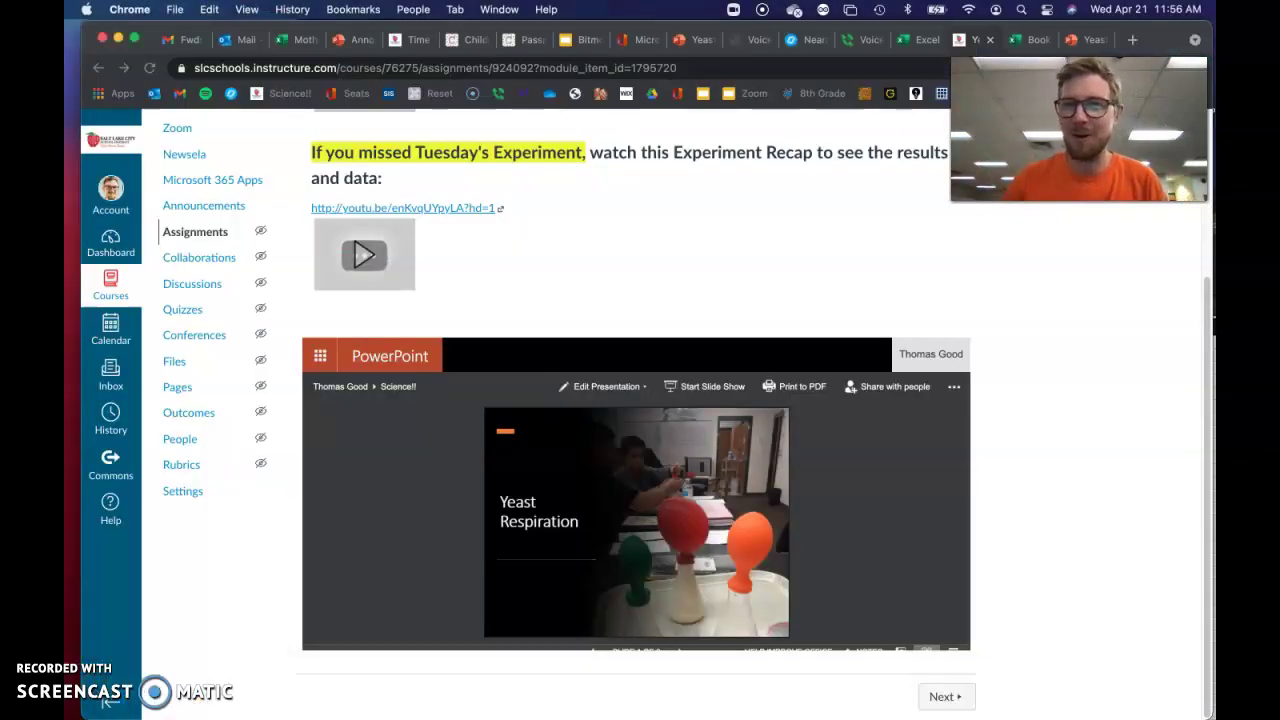
Switch to the Book 1 workbook in Excel and widen column D so each water label fits on one line.
click(1030, 39)
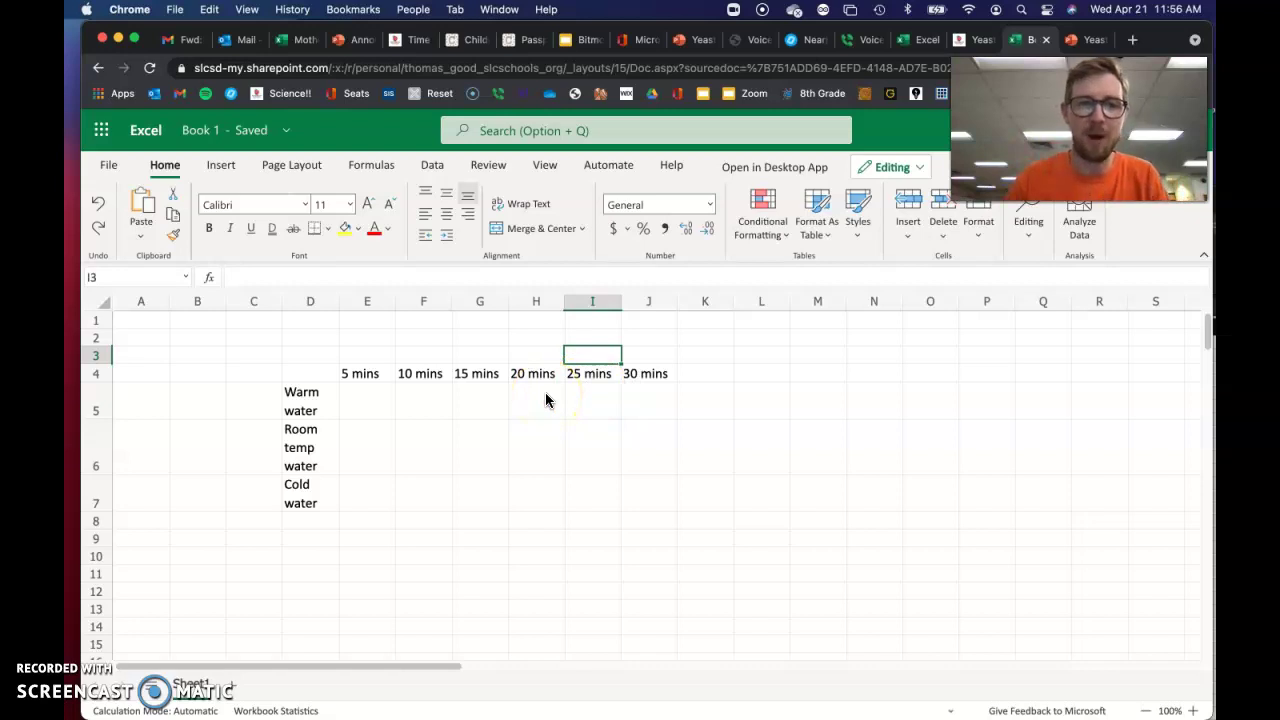
drag(340, 302, 400, 303)
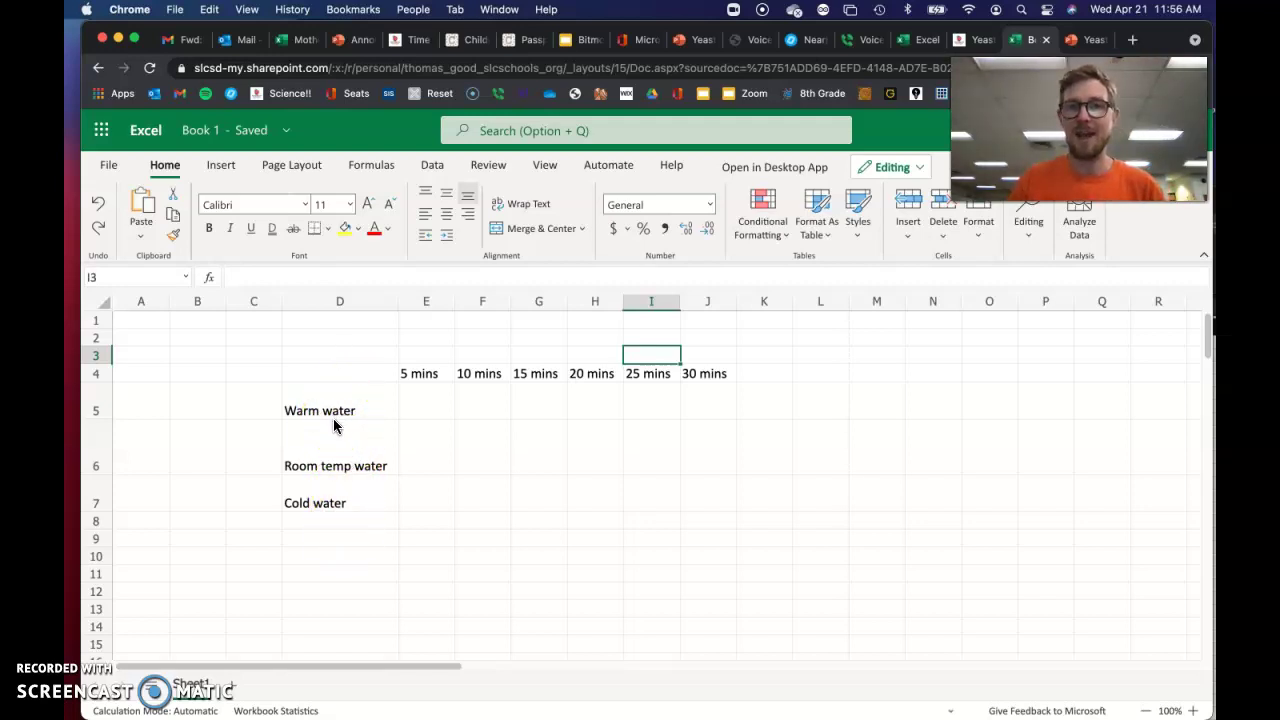
click(316, 540)
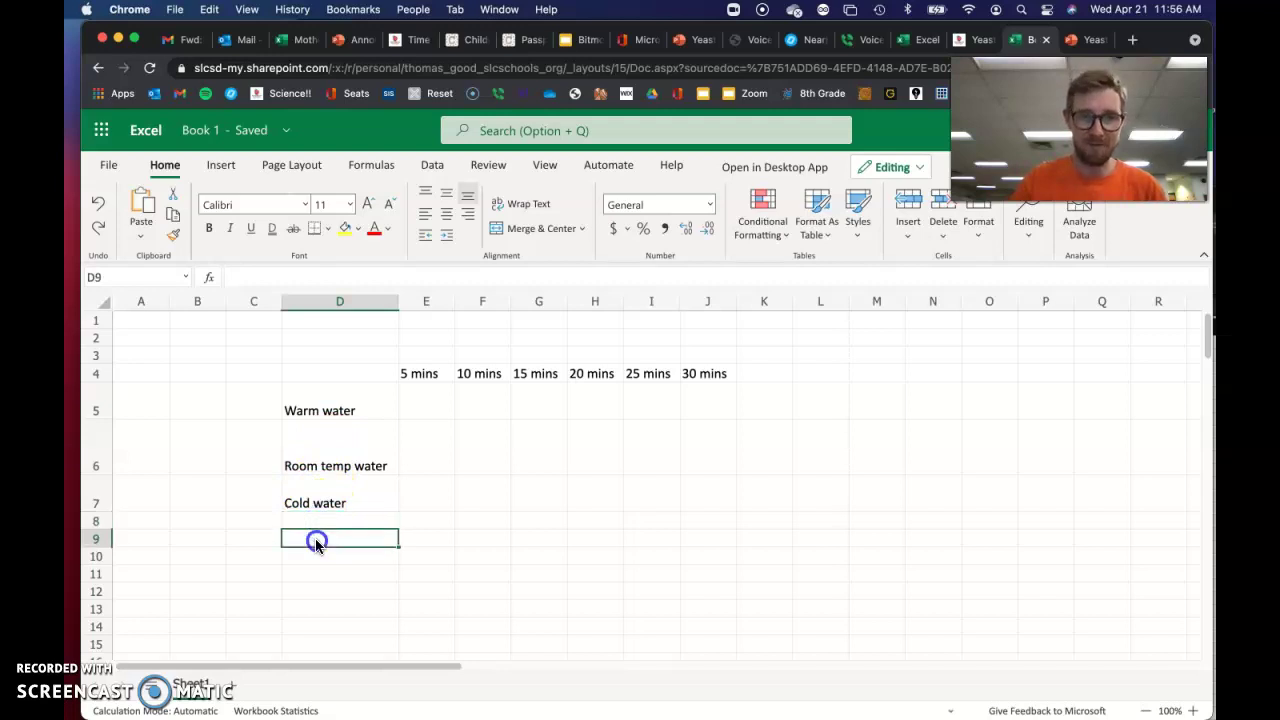
click(313, 560)
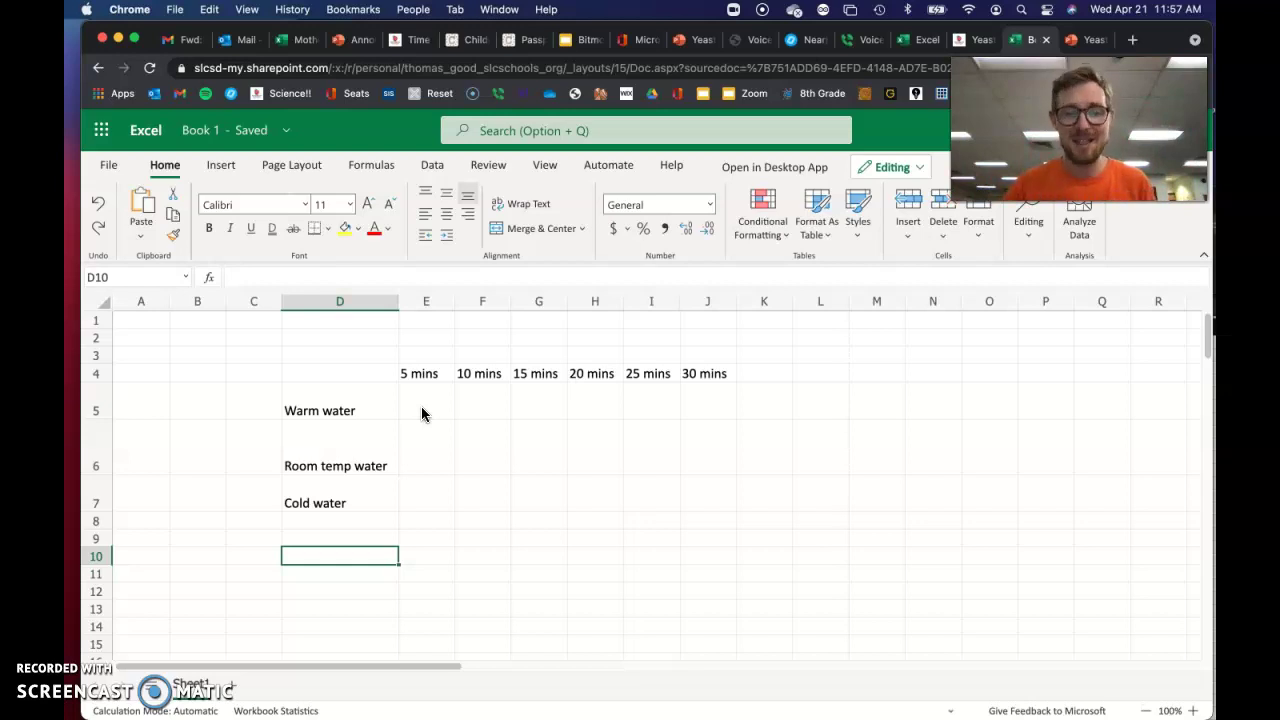
drag(422, 412, 697, 499)
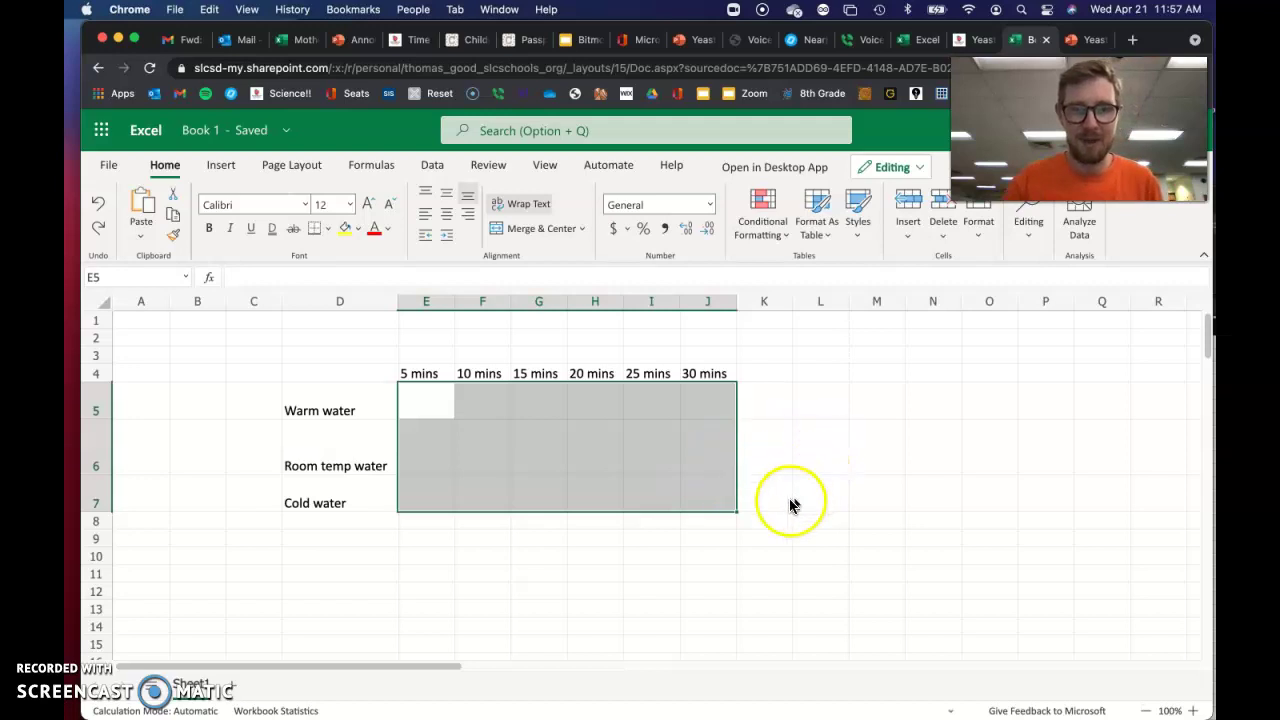
click(429, 416)
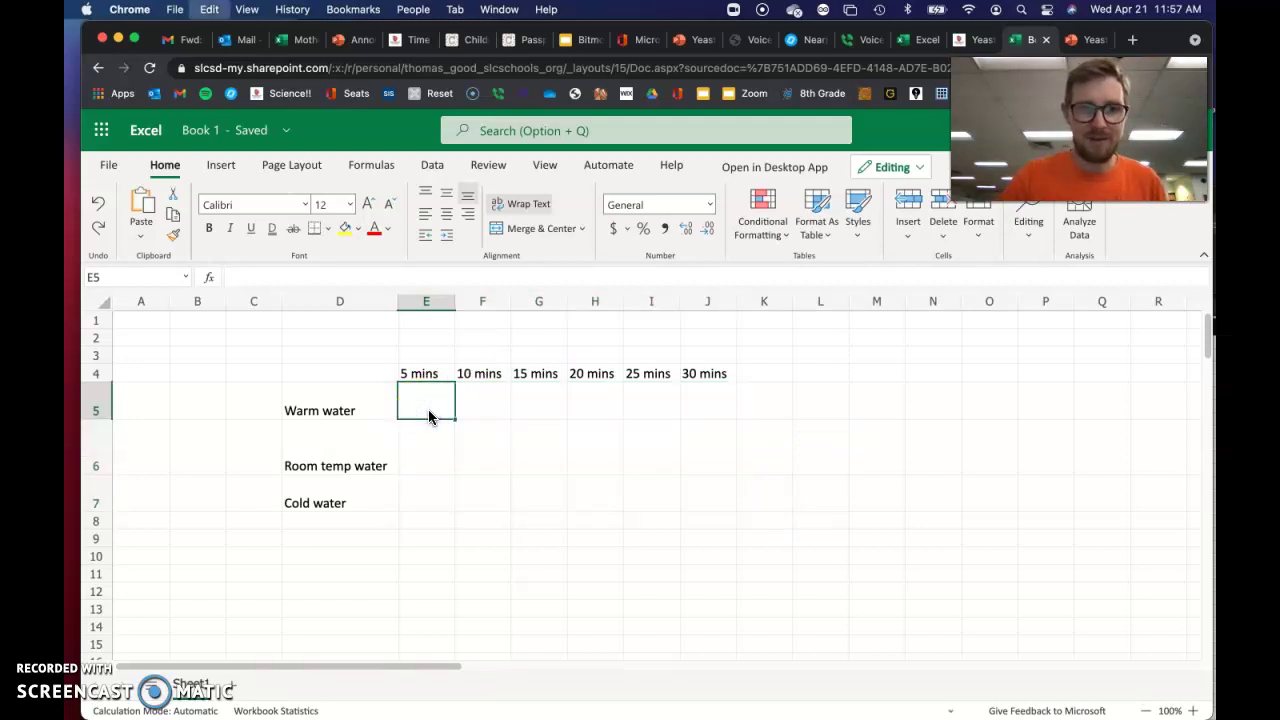
key(super+space)
click(363, 360)
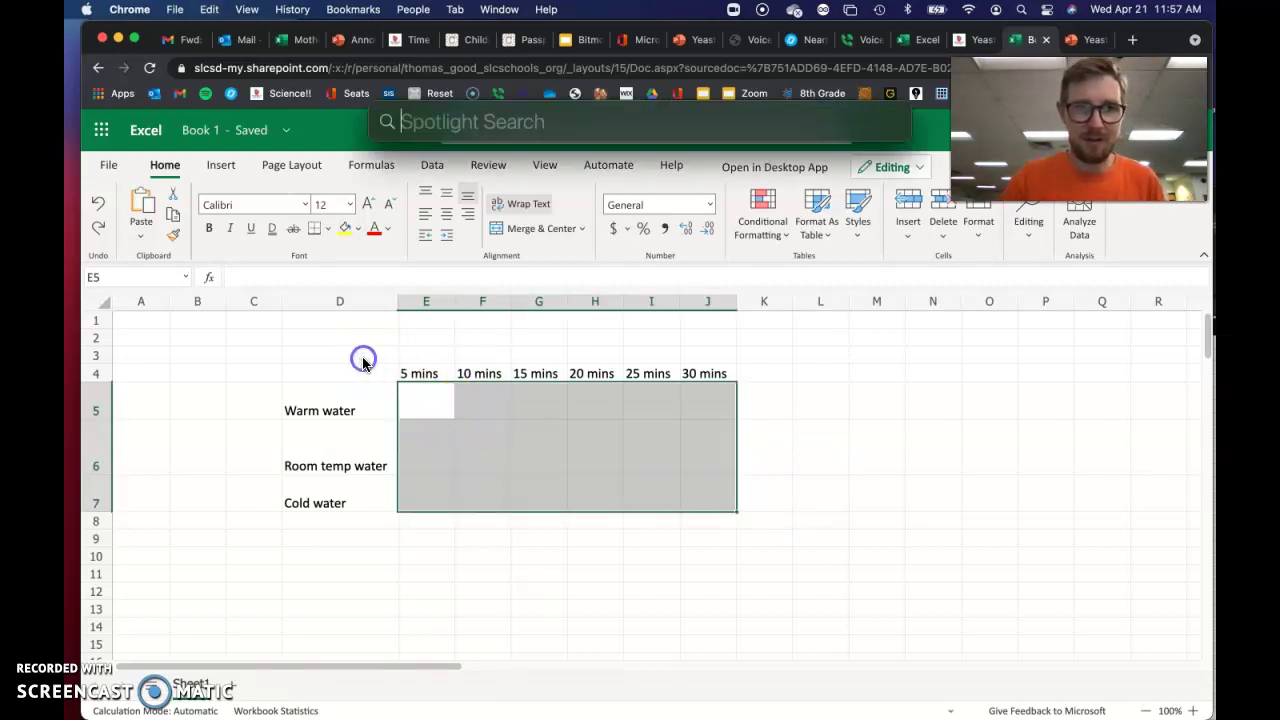
click(352, 358)
Paste into E5:J7: warm water 5, 8, 12, 15, 17, 18; room temp 5, 6, 8, 9, 12, 13; cold water 5, 5, 6, 6, 7, 8.
click(410, 399)
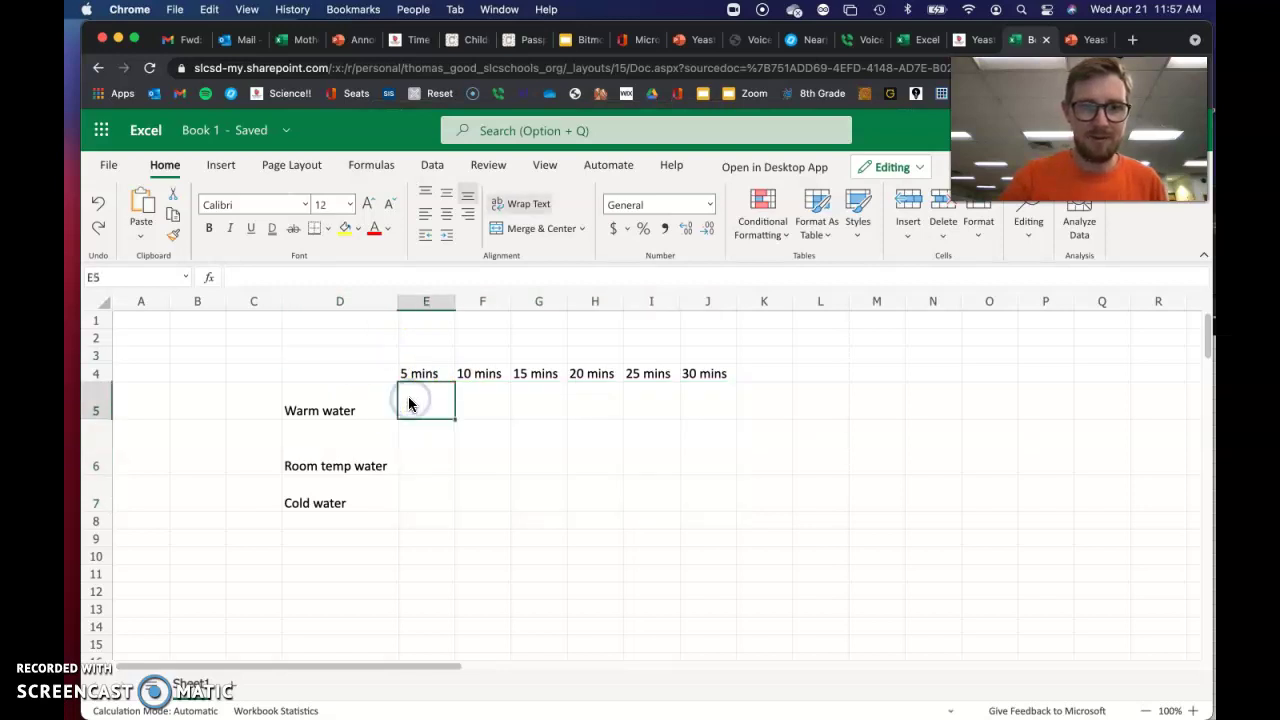
drag(410, 400, 715, 495)
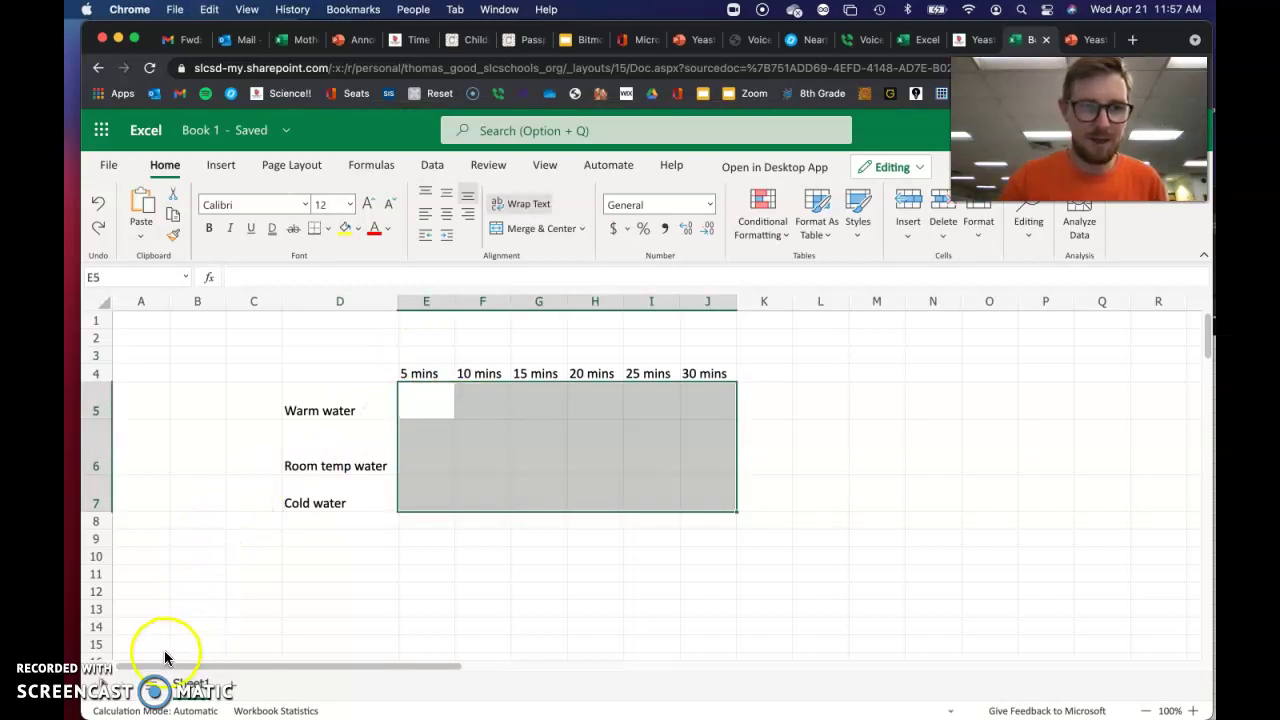
key(super+v)
click(524, 535)
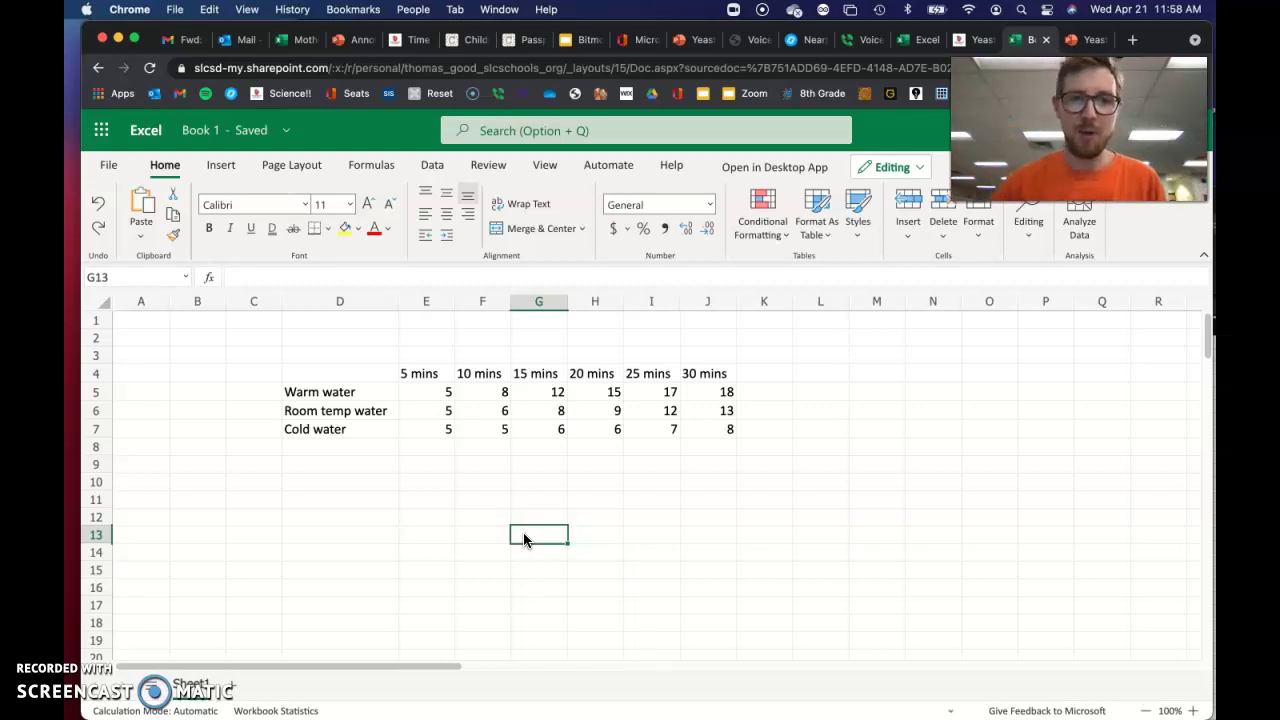
click(434, 392)
click(435, 411)
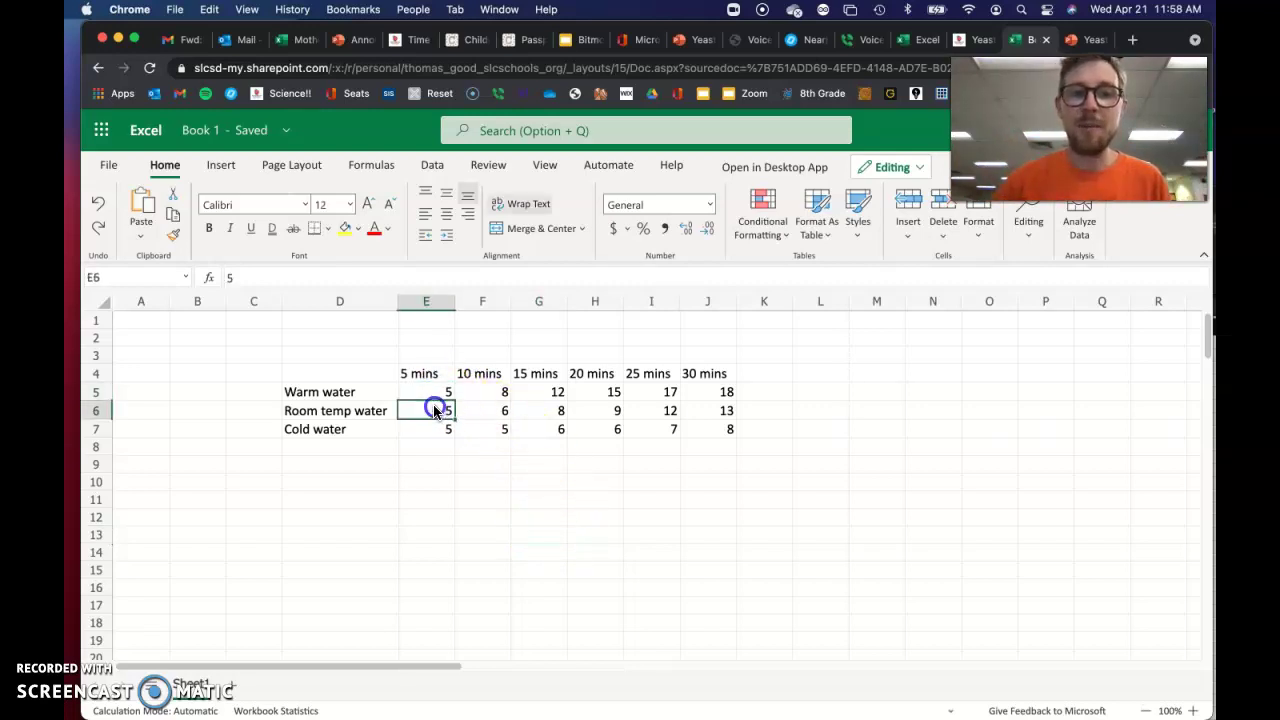
click(432, 429)
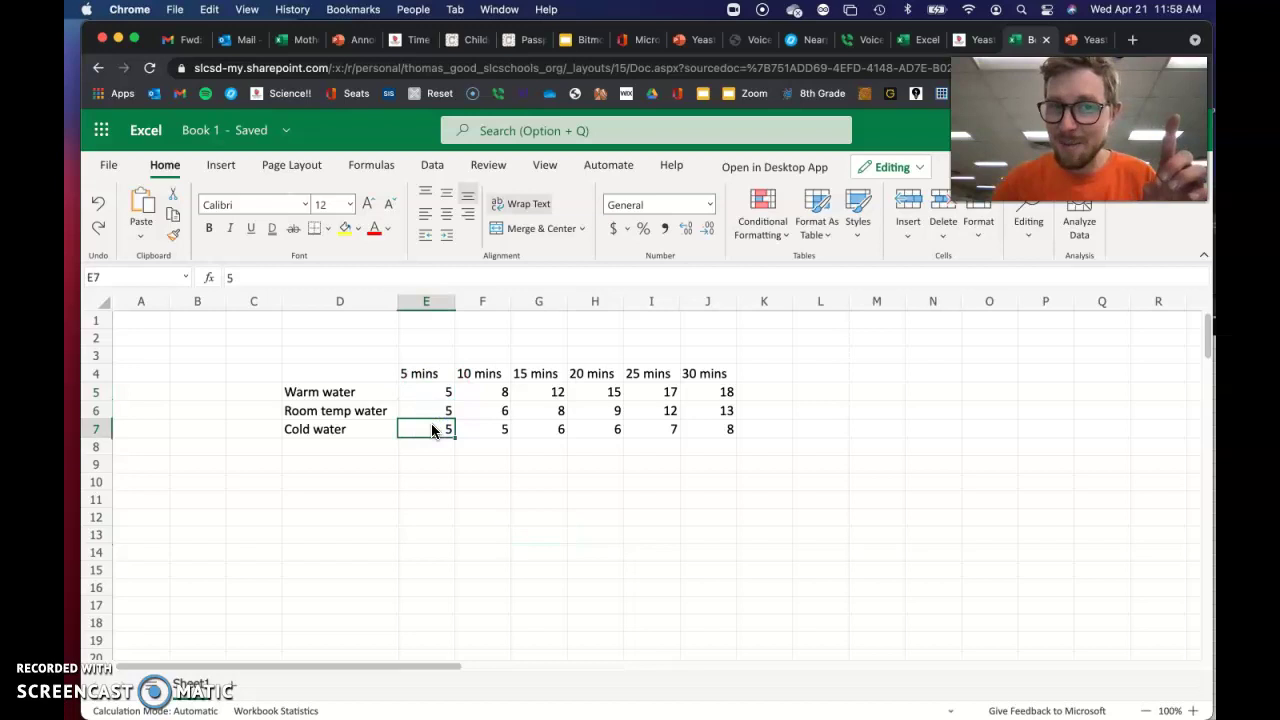
click(492, 392)
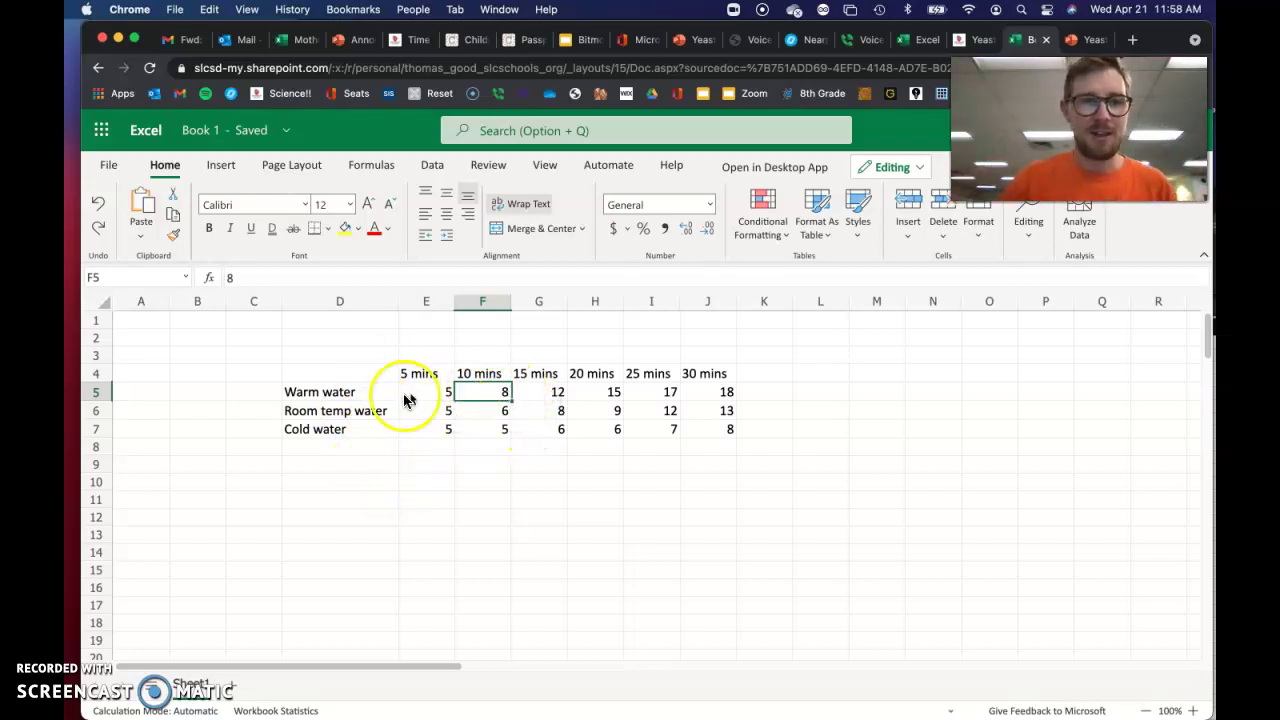
Insert a plain 2-D line chart of D4:J7, placed from column I, row 3 onward, and copy it.
drag(363, 372, 716, 432)
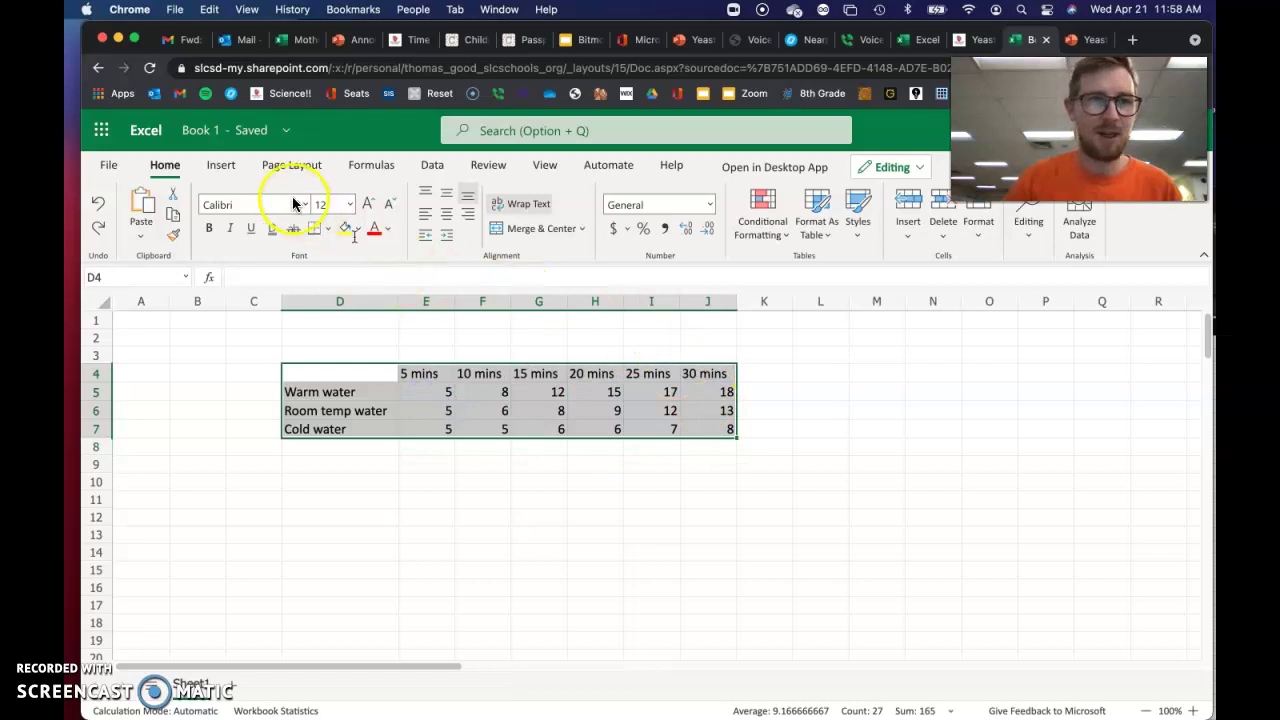
click(221, 166)
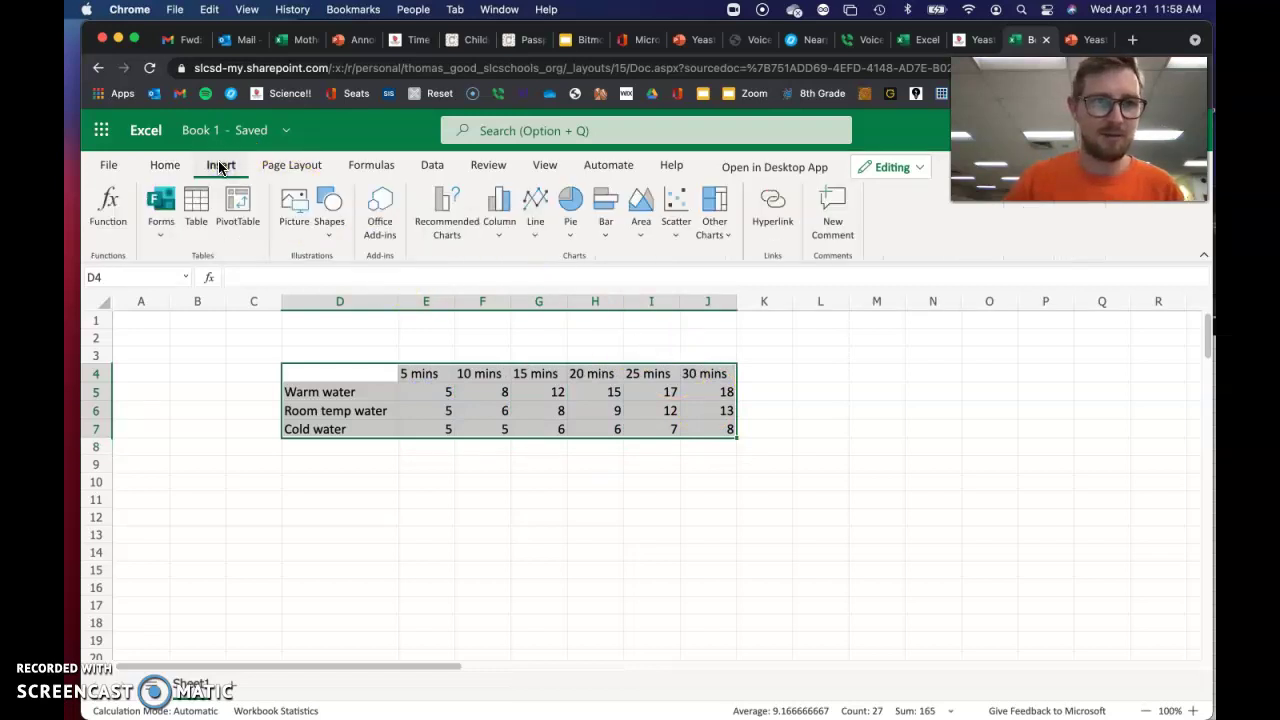
click(536, 207)
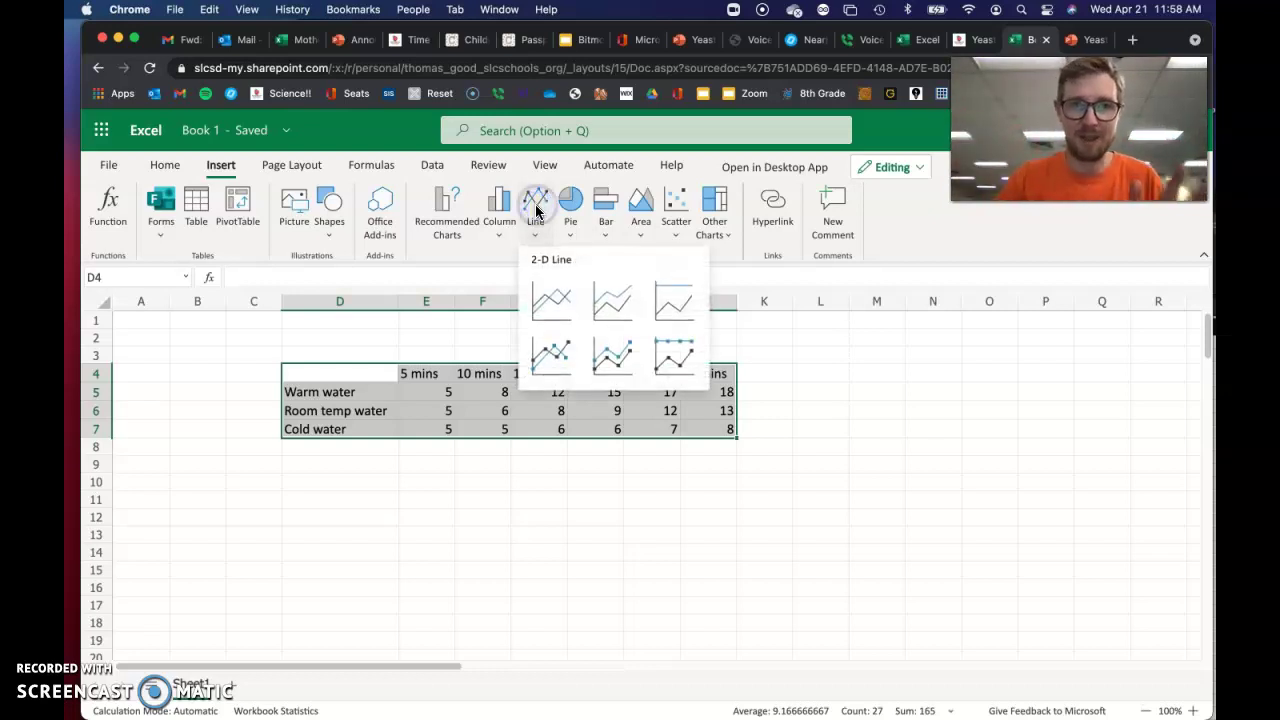
click(549, 313)
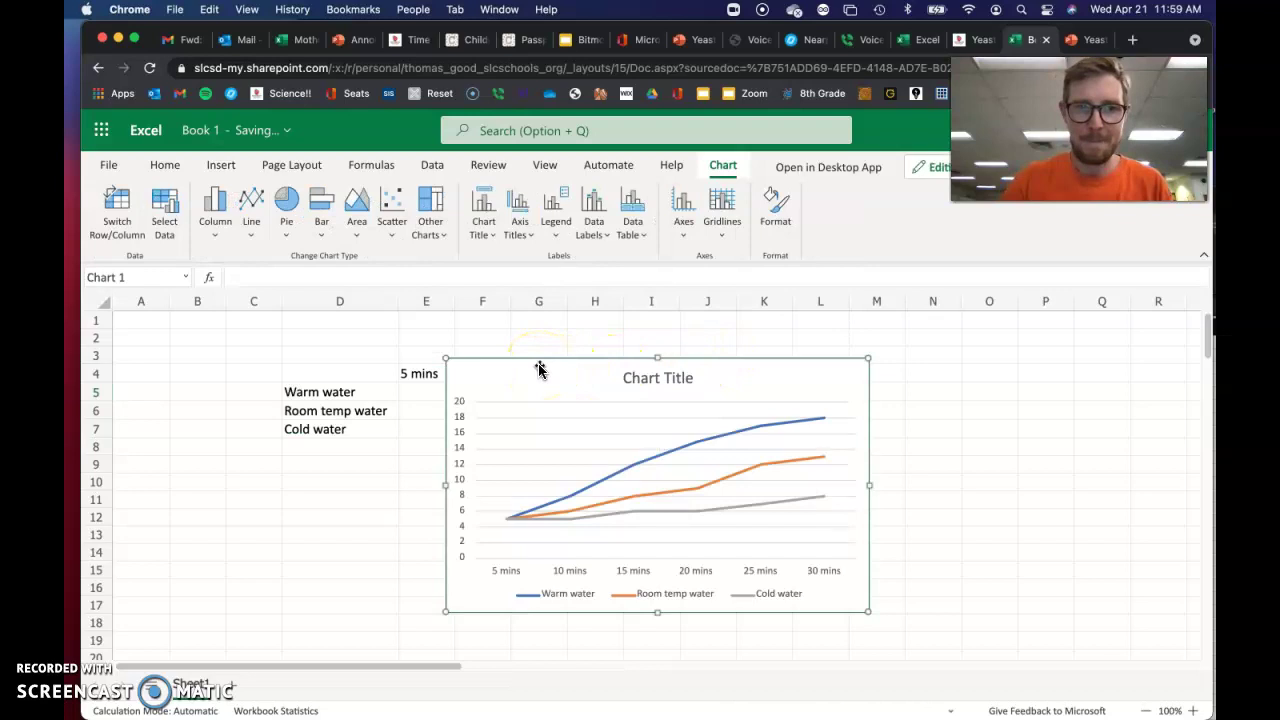
drag(537, 366, 719, 358)
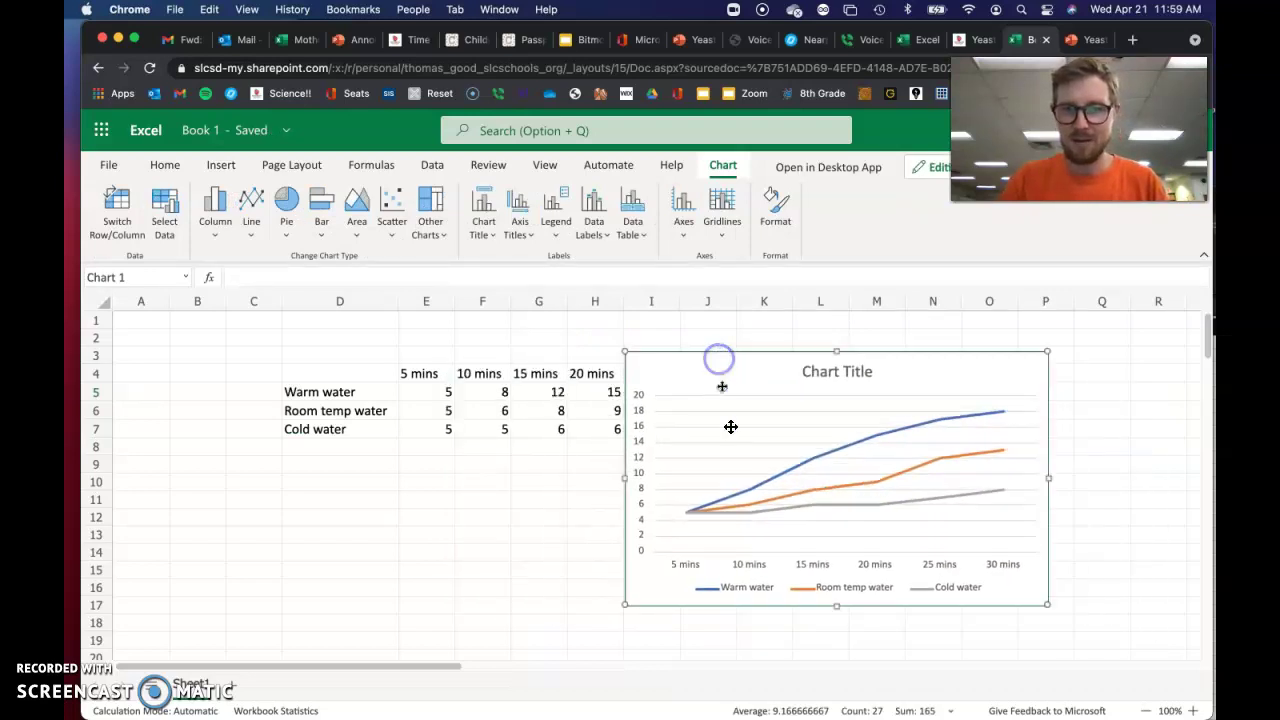
click(728, 581)
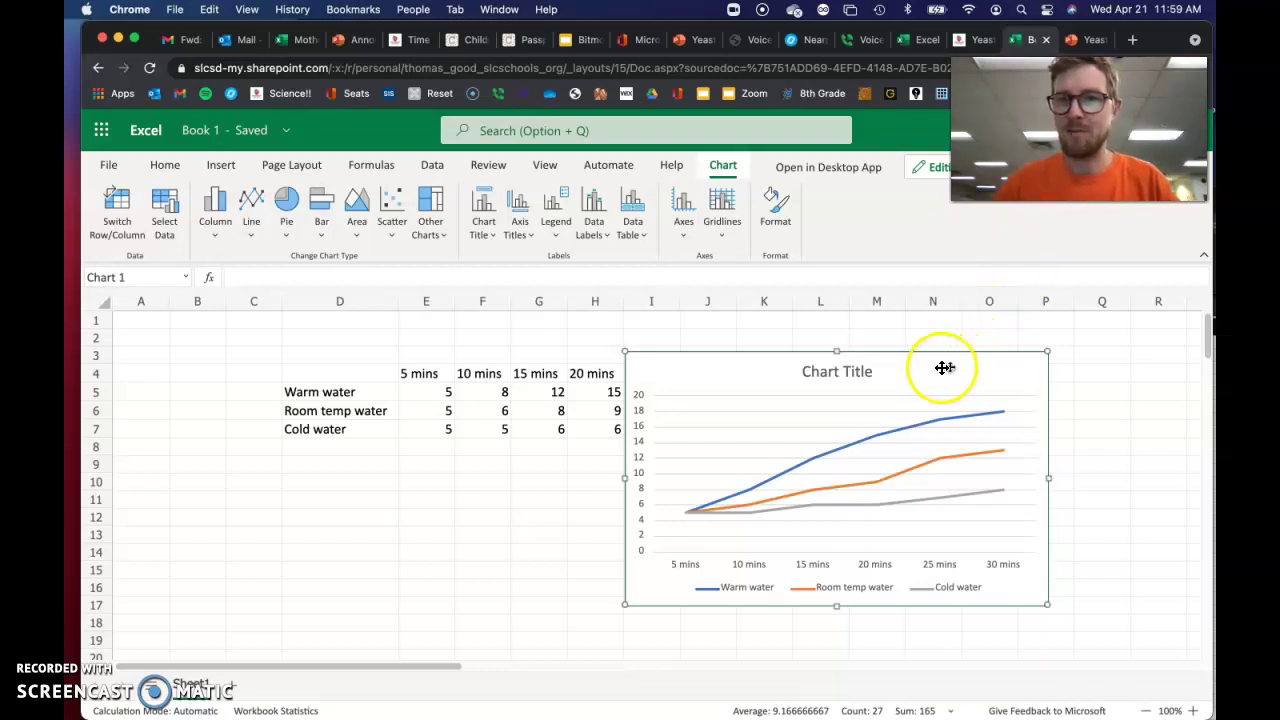
Switch to the Yeast Respiration Experiment presentation in PowerPoint and add a Blank slide after the Experimental Data! slide.
click(1090, 41)
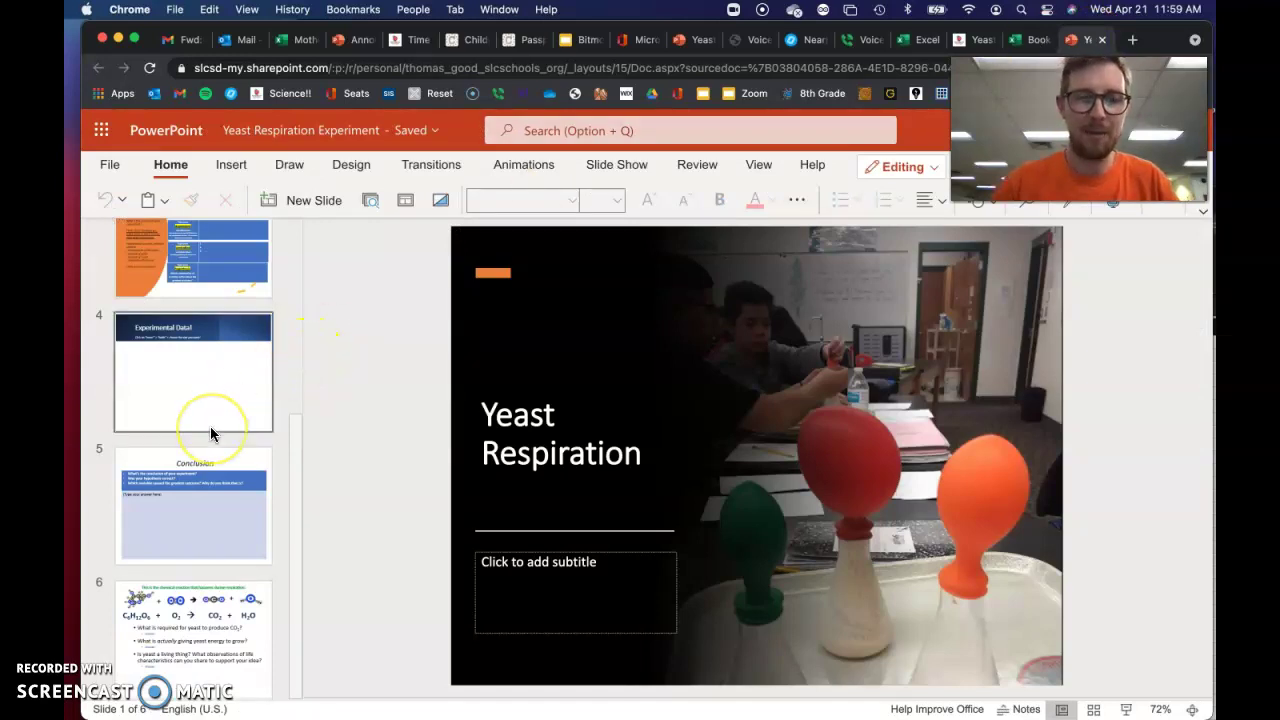
drag(210, 432, 193, 387)
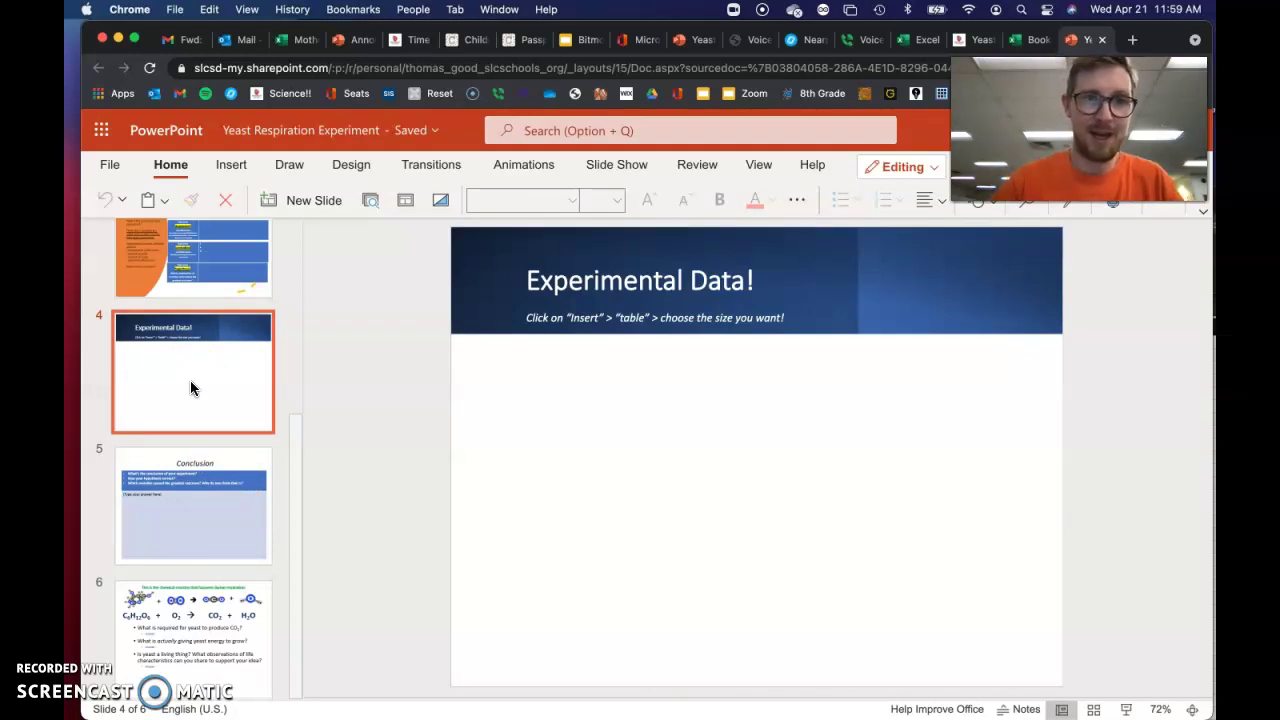
click(194, 355)
click(314, 201)
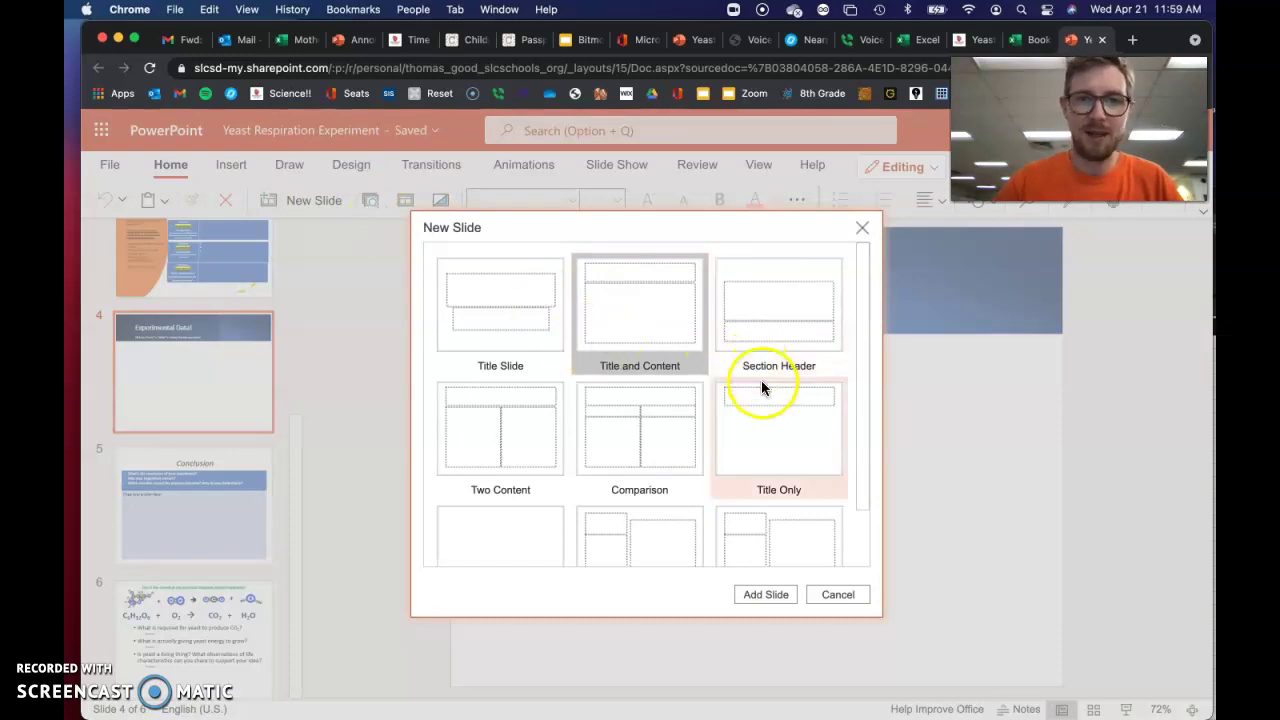
click(790, 450)
click(529, 523)
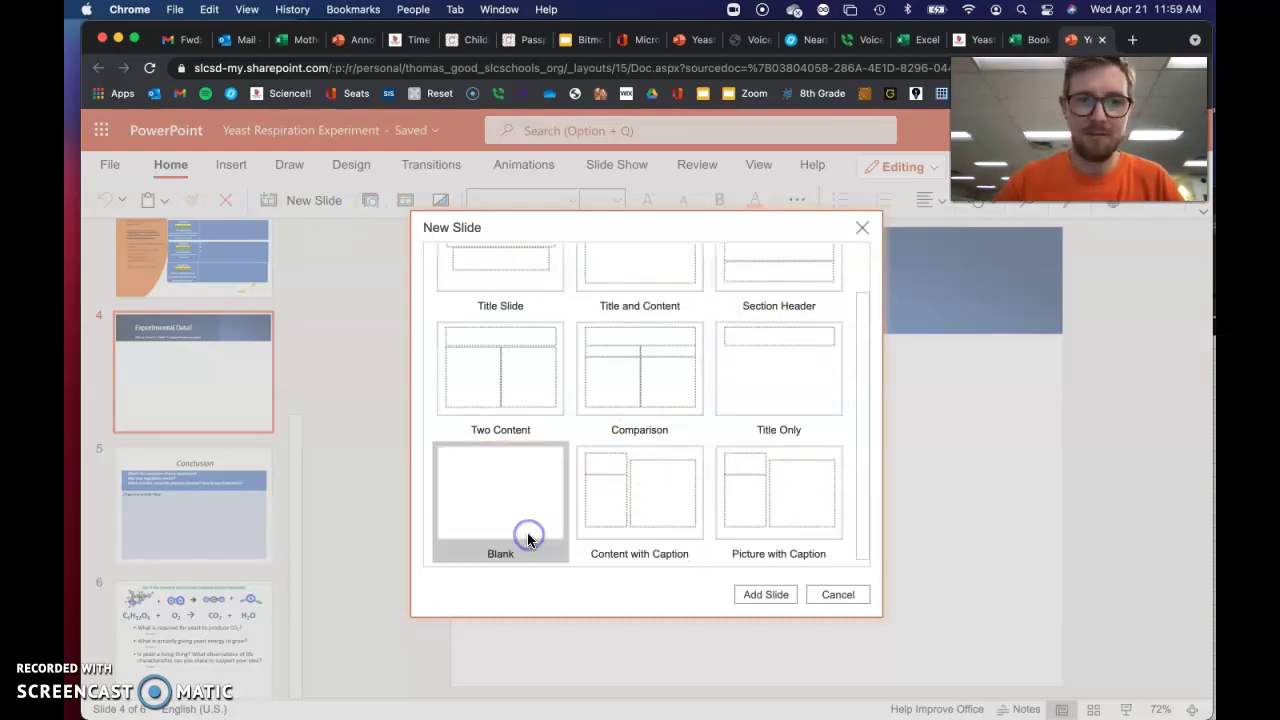
click(765, 595)
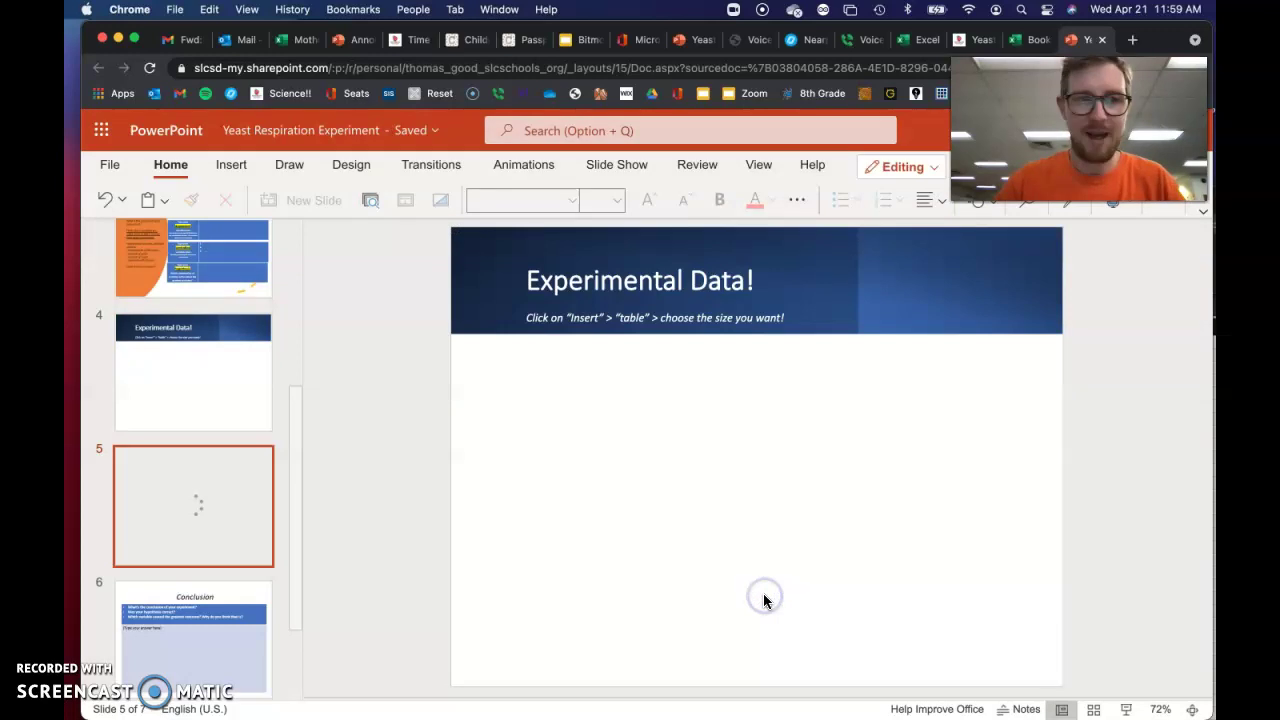
Paste the copied line chart onto the blank slide and apply the Designer layout with blue and yellow corner shapes.
click(712, 418)
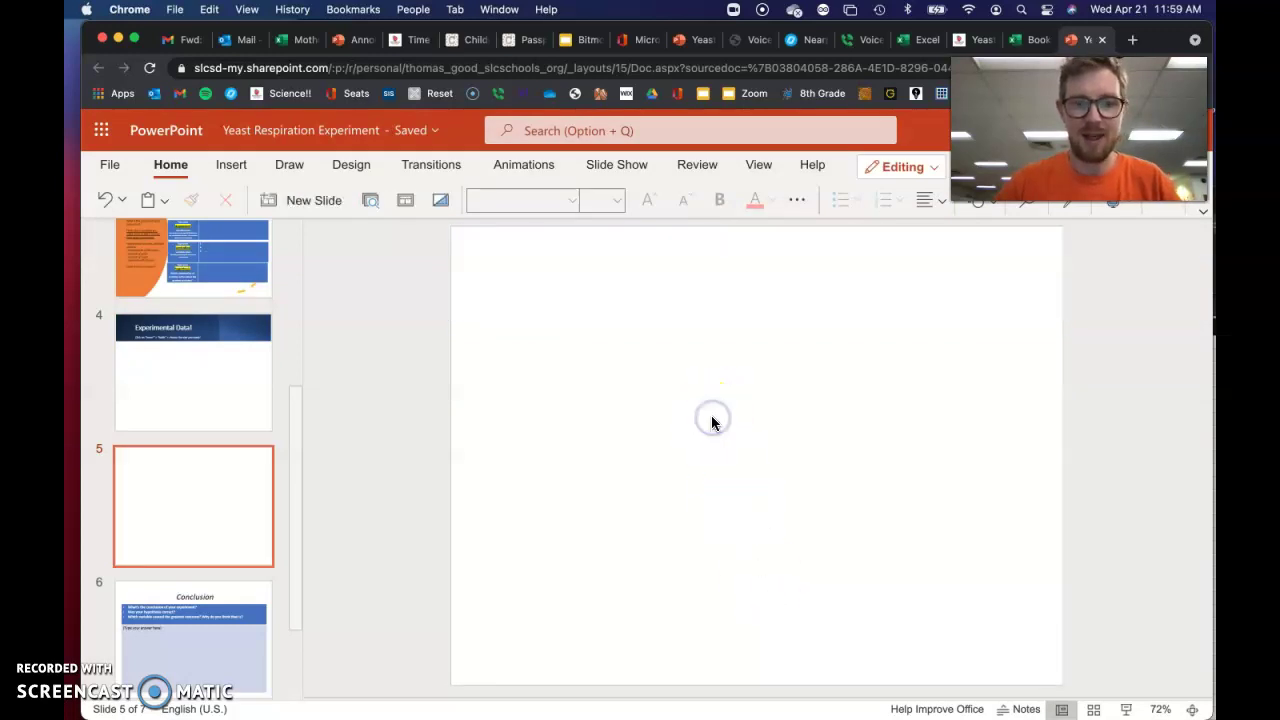
key(super+v)
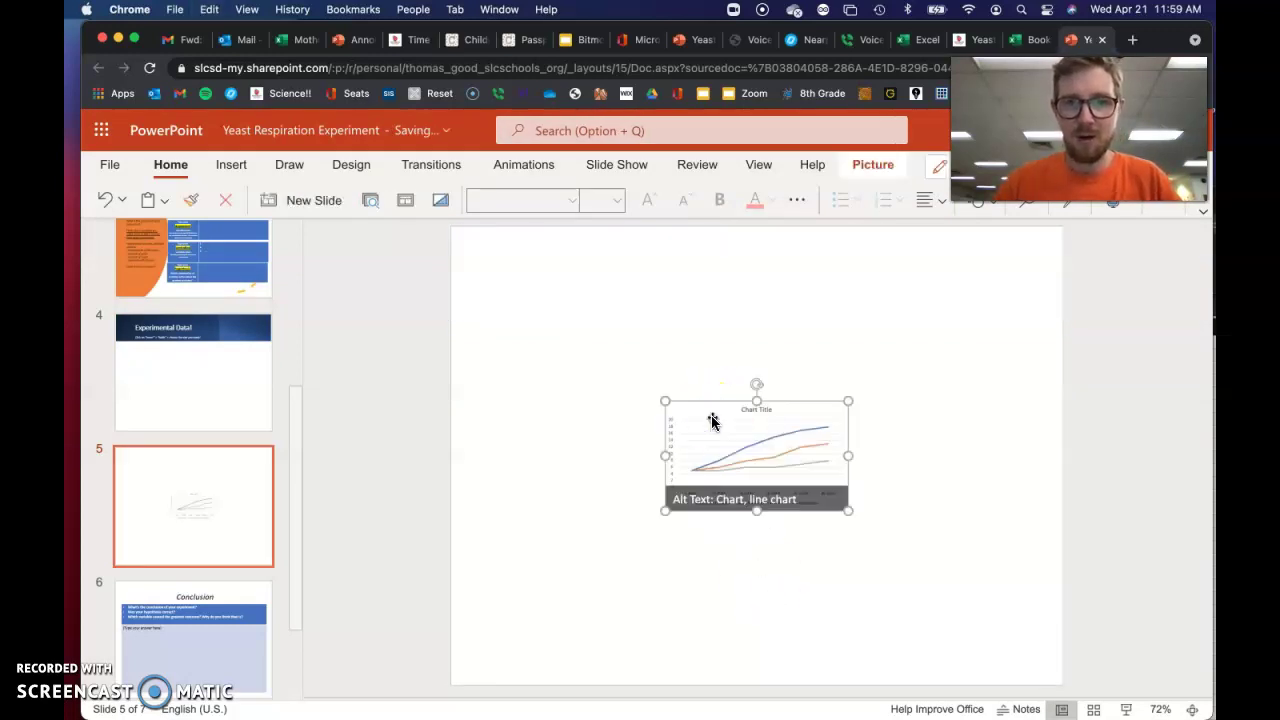
drag(737, 440, 586, 314)
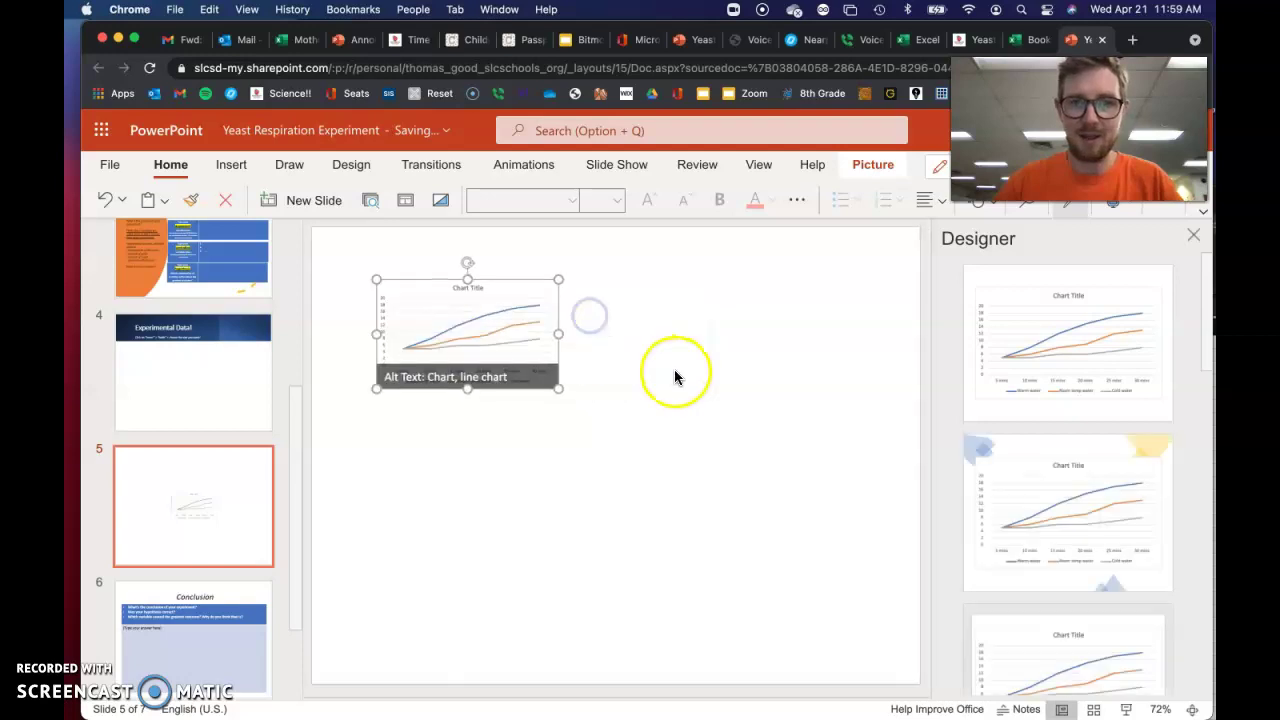
click(1057, 528)
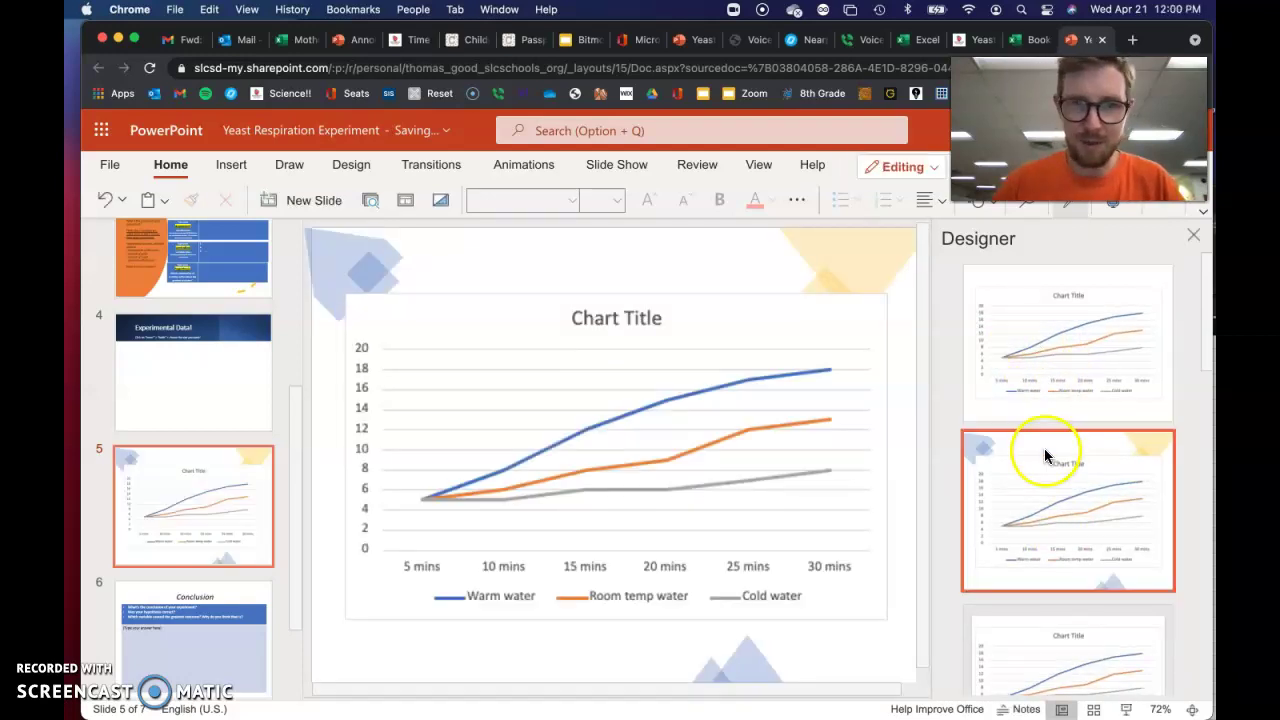
Review the Experimental Data! slide, the chart slide, the Conclusion slide and the respiration reaction questions slide.
click(223, 359)
click(203, 486)
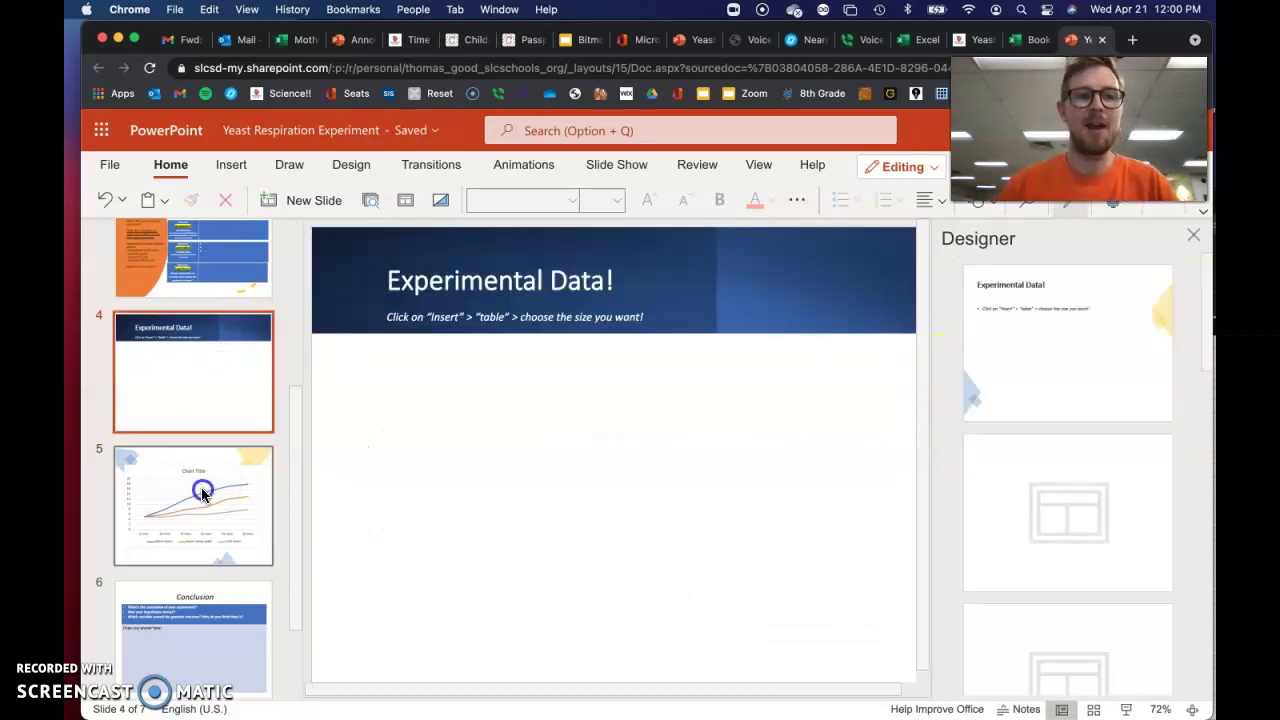
scroll(230, 418, down, 2)
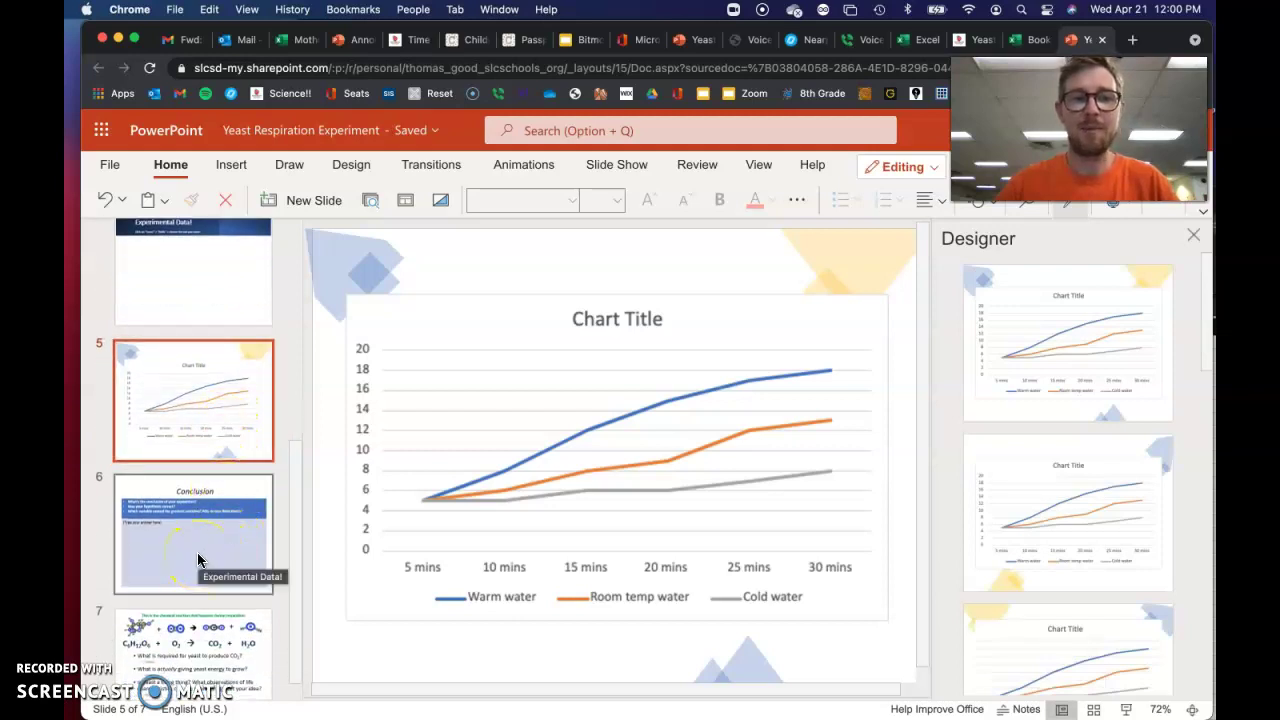
click(545, 486)
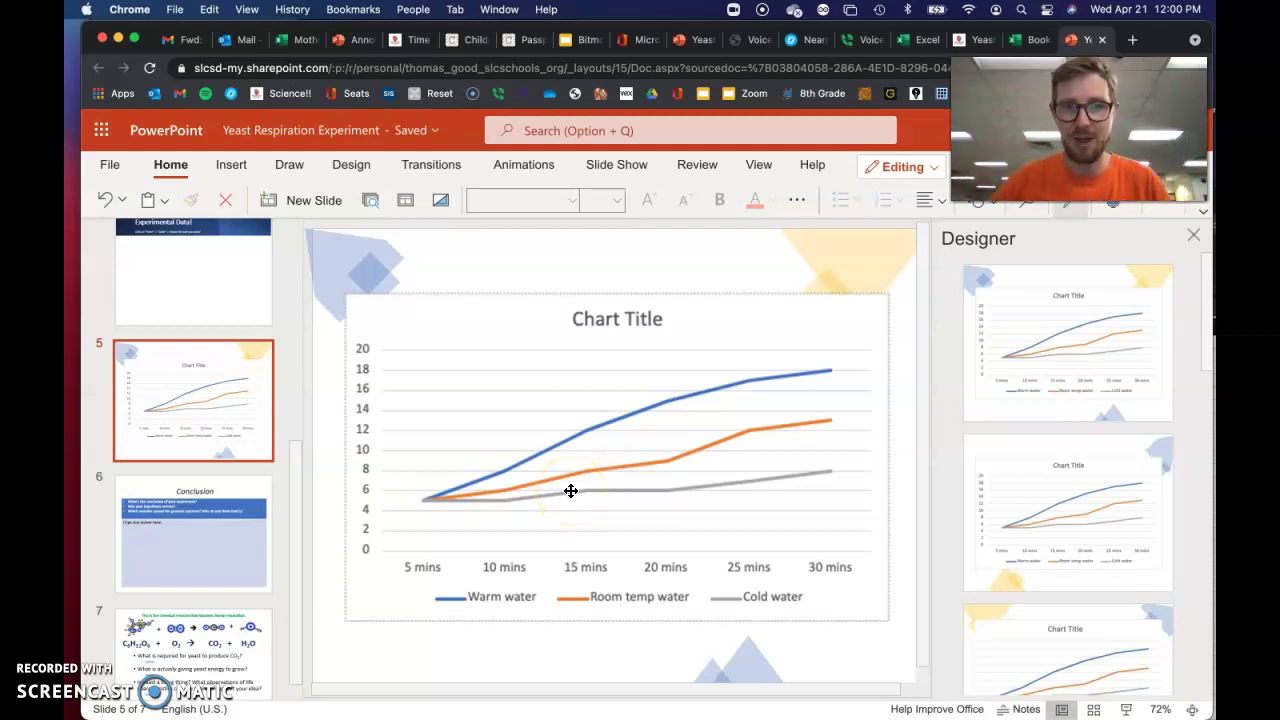
click(205, 545)
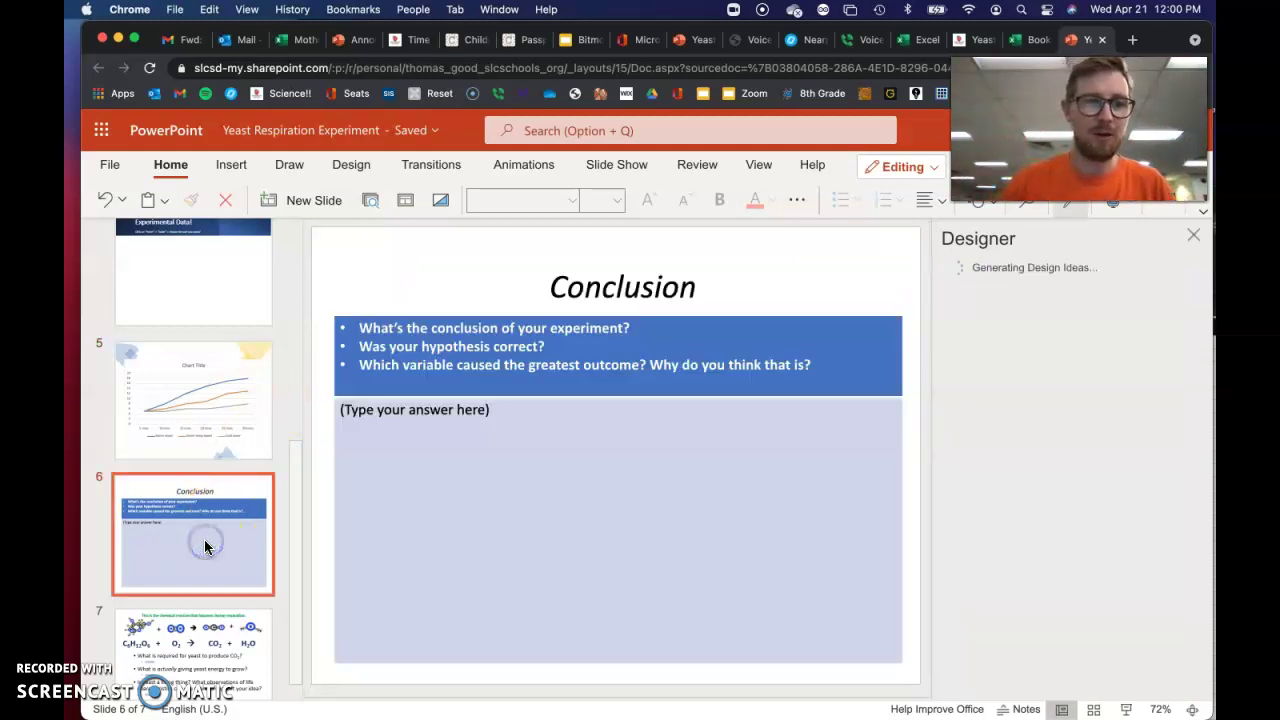
click(222, 618)
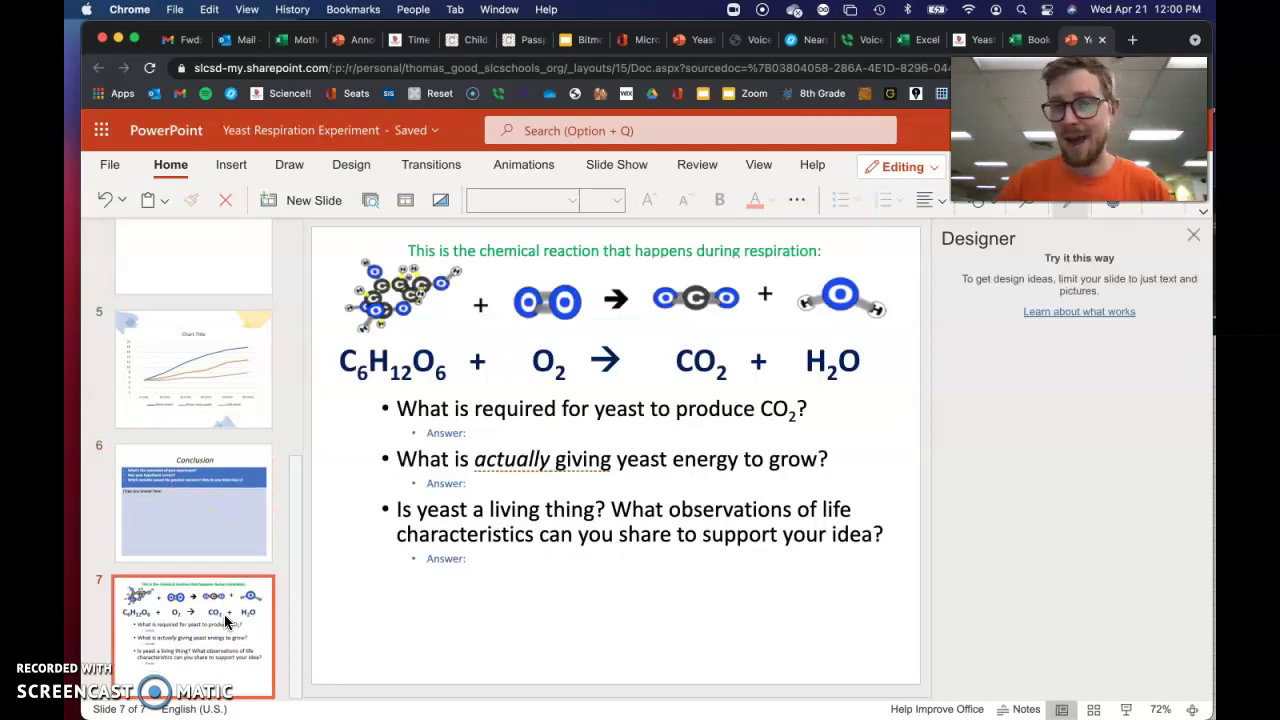